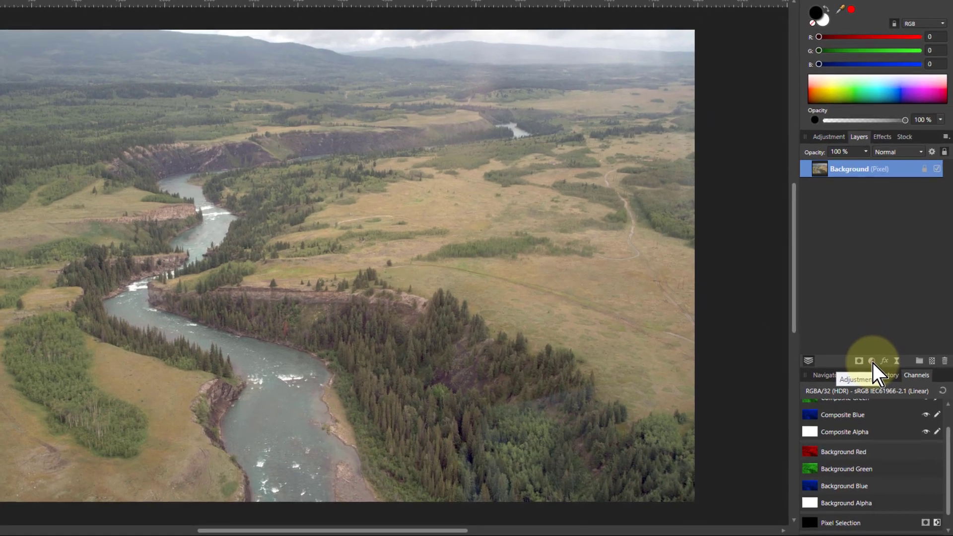
Add a Brightness / Contrast adjustment layer with contrast at 62 % and brightness left at 0 %.
left_click(879, 375)
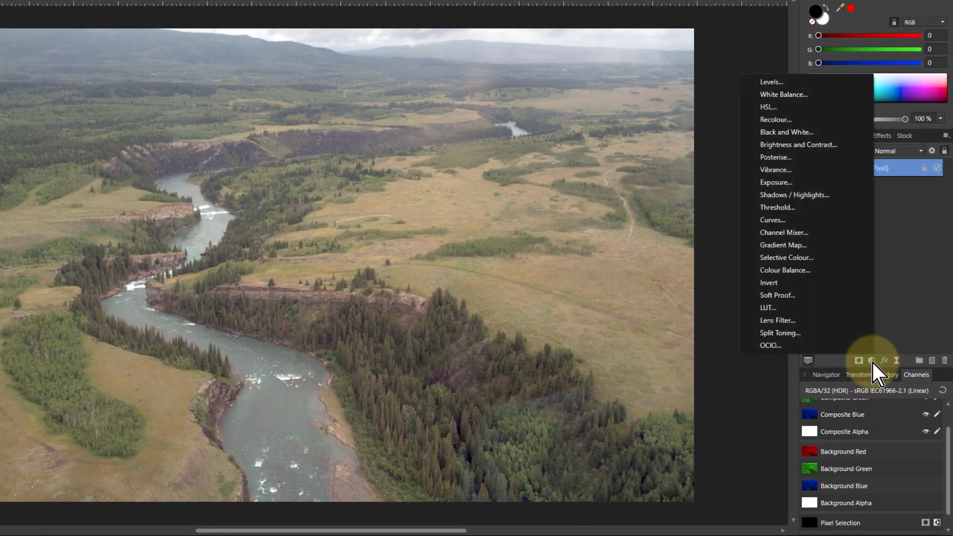
left_click(798, 145)
left_click_drag(624, 375, 683, 376)
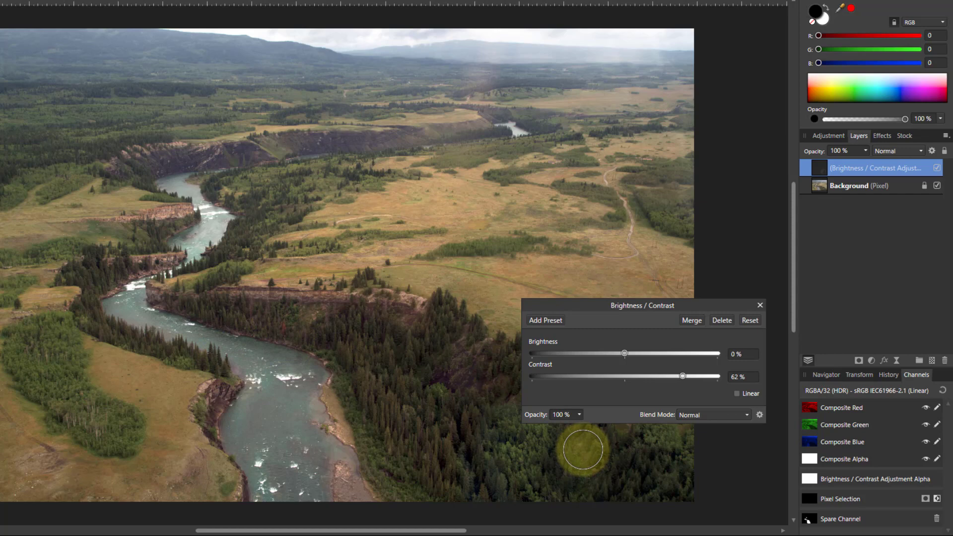
Close the adjustment settings and invert the Brightness / Contrast mask with Layer > Invert.
left_click(761, 305)
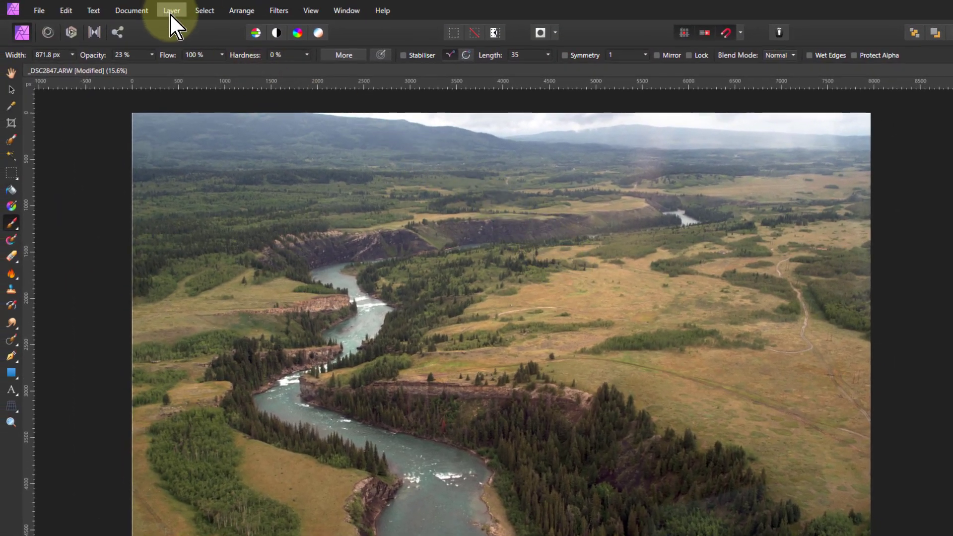
left_click(167, 13)
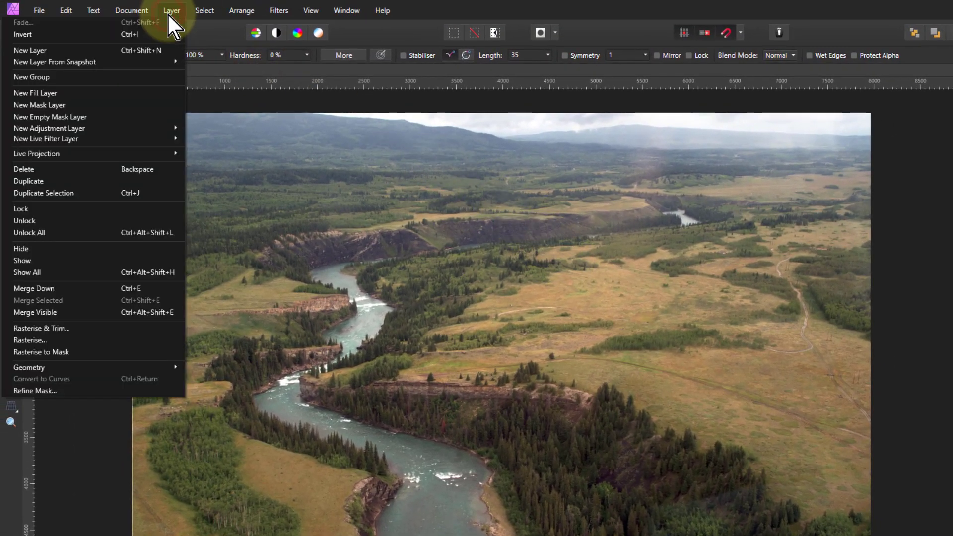
left_click(127, 34)
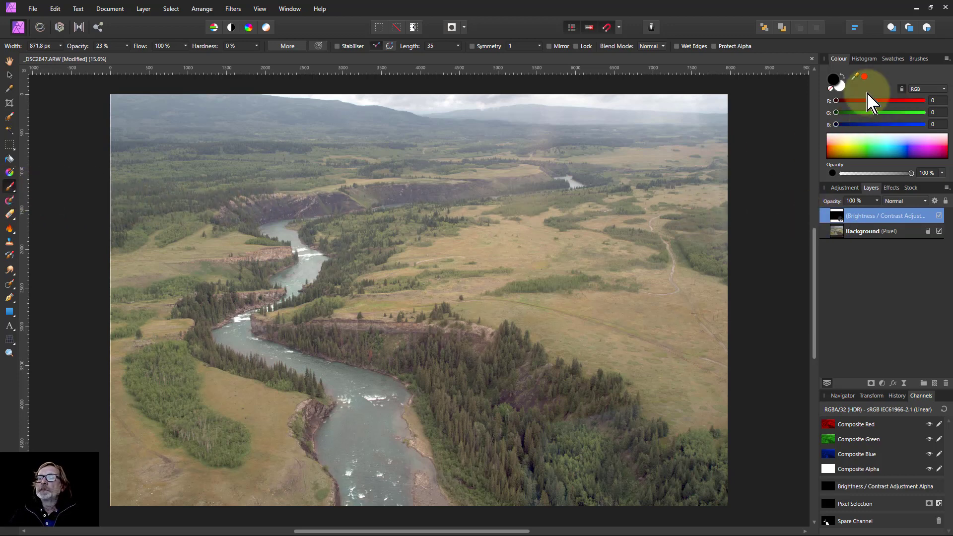
Set the painting colour to white and the brush opacity to 80 %.
left_click(841, 87)
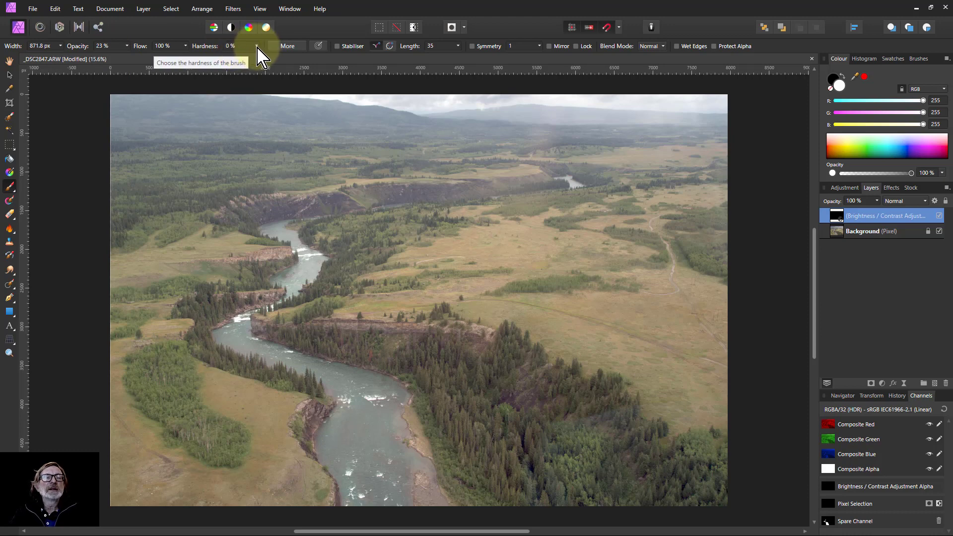
left_click(127, 46)
left_click_drag(128, 57, 122, 59)
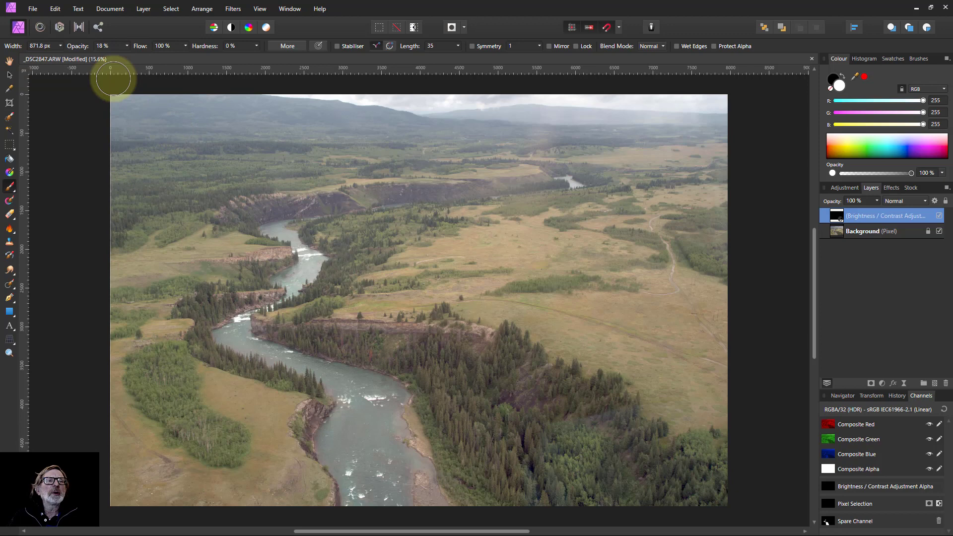
left_click(126, 46)
left_click_drag(149, 56, 171, 56)
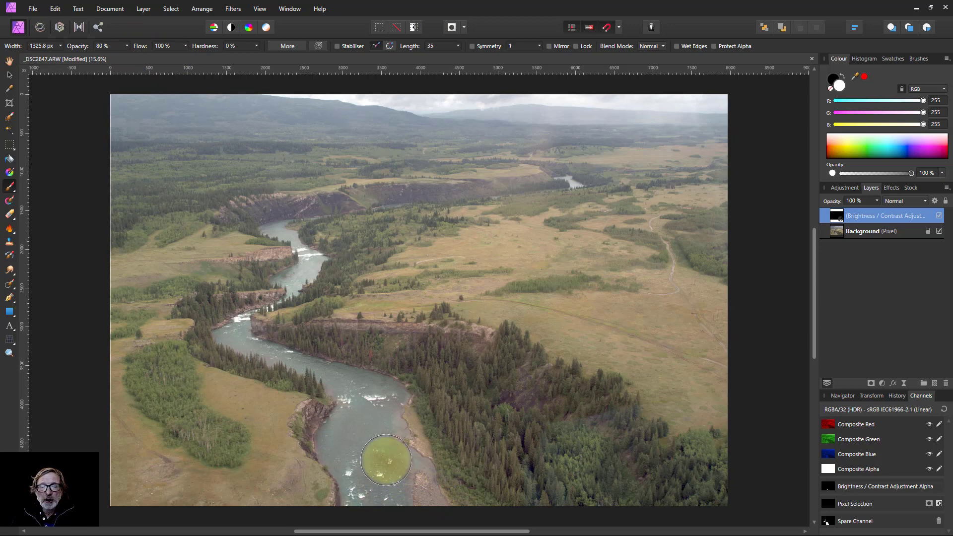
Paint the contrast back over the lower river with an enlarged brush, then shrink it.
key("bracketright")
key("bracketright")
key("bracketright")
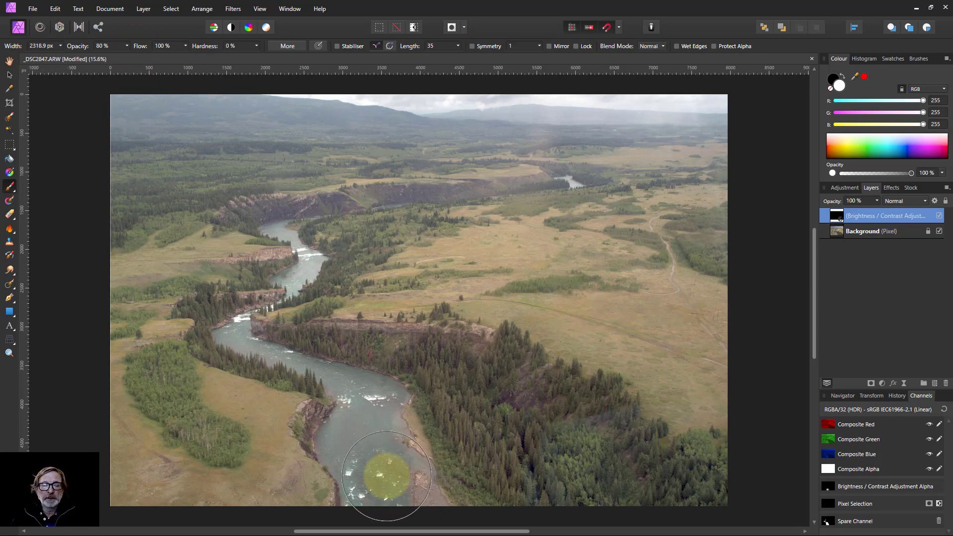
mouse_move(379, 472)
left_mouse_down()
mouse_move(370, 446)
mouse_move(382, 417)
mouse_move(426, 511)
mouse_move(353, 409)
mouse_move(323, 383)
mouse_move(266, 362)
mouse_move(227, 316)
mouse_move(277, 308)
mouse_move(273, 252)
mouse_move(298, 228)
mouse_move(232, 353)
left_mouse_up()
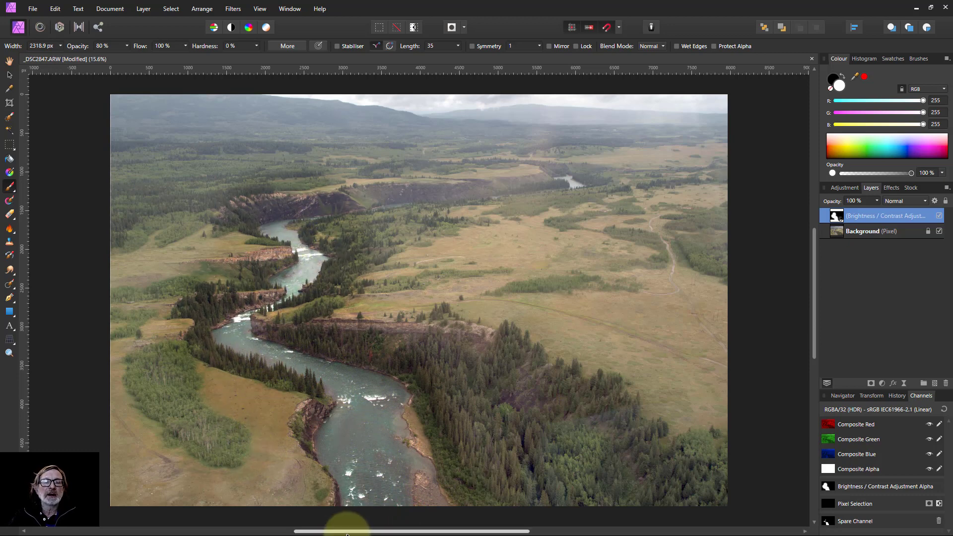
key("bracketleft")
key("bracketleft")
key("bracketleft")
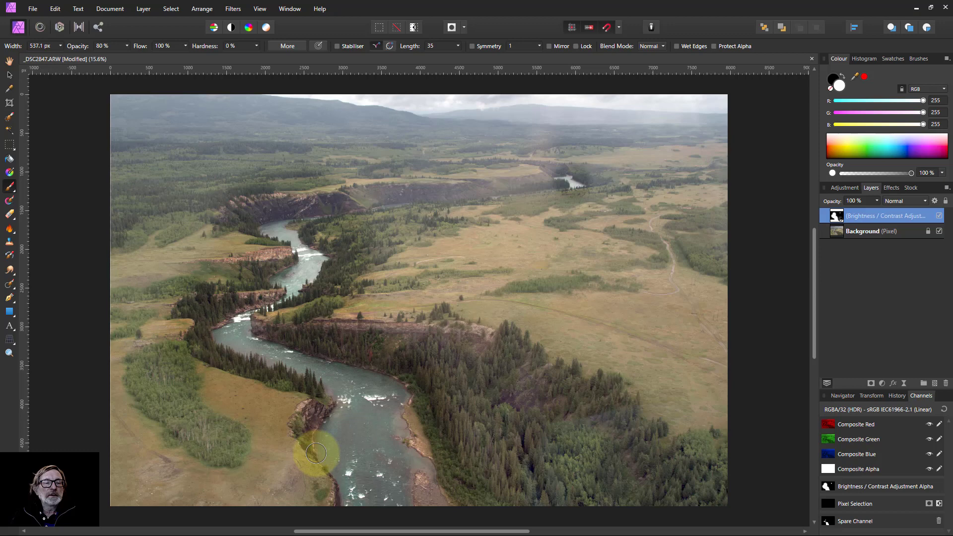
Switch to black, set brush hardness to 60 %, and mask the contrast off the lower left riverbank.
left_click(835, 80)
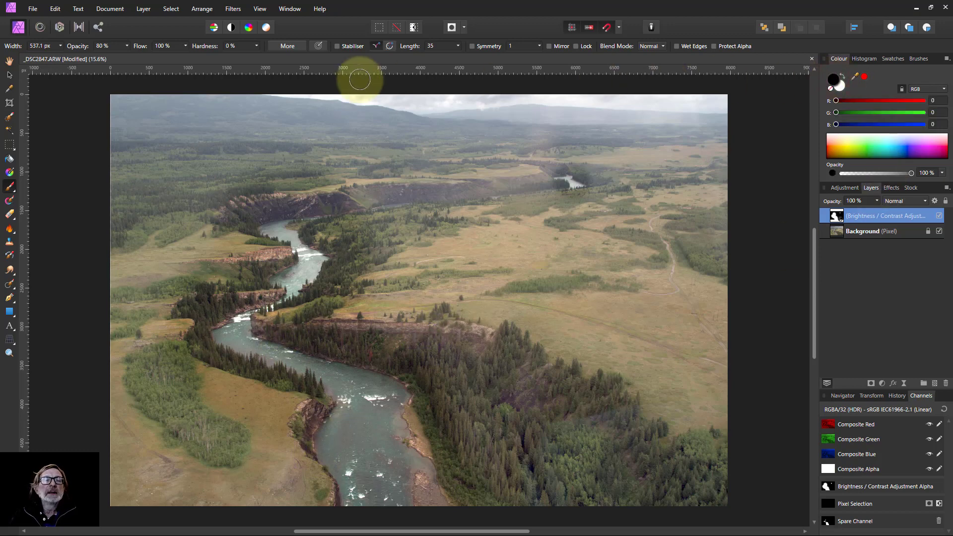
left_click(257, 46)
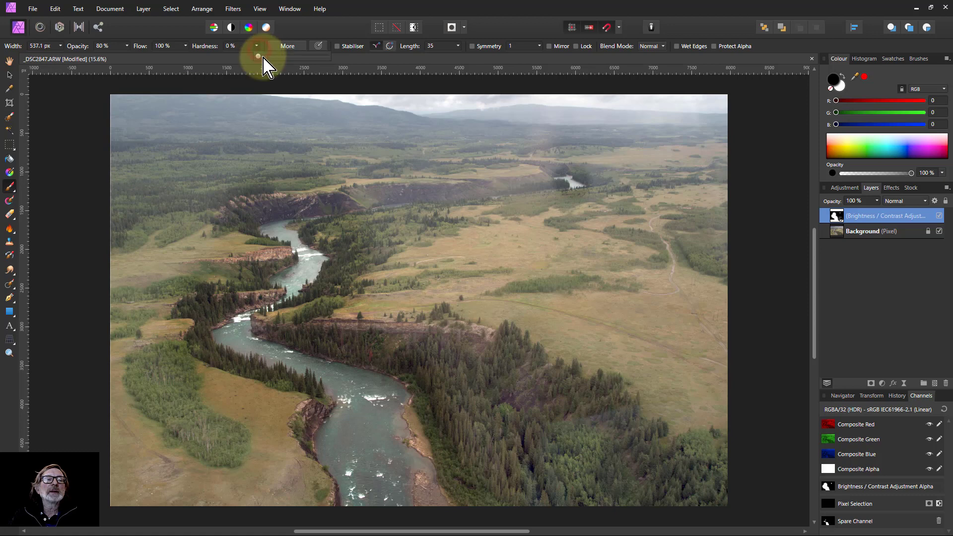
left_click_drag(259, 56, 299, 60)
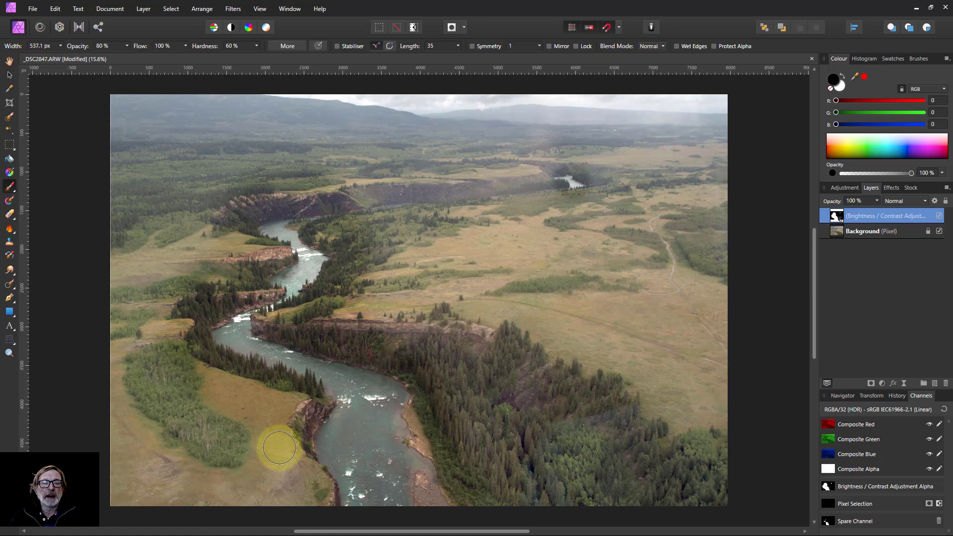
left_click(313, 505)
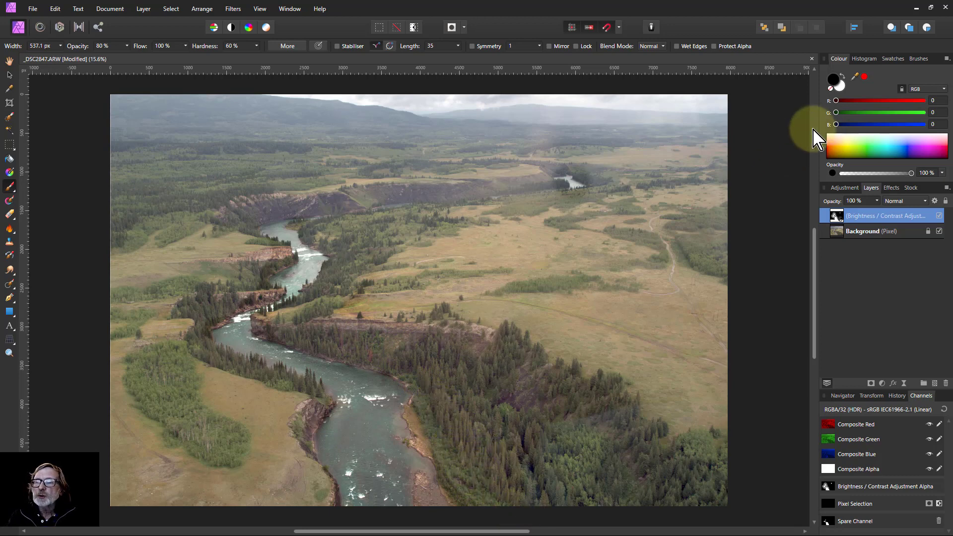
Shrink the brush, compare the adjustment on and off, then paint it off the river bank in black.
left_click(839, 87)
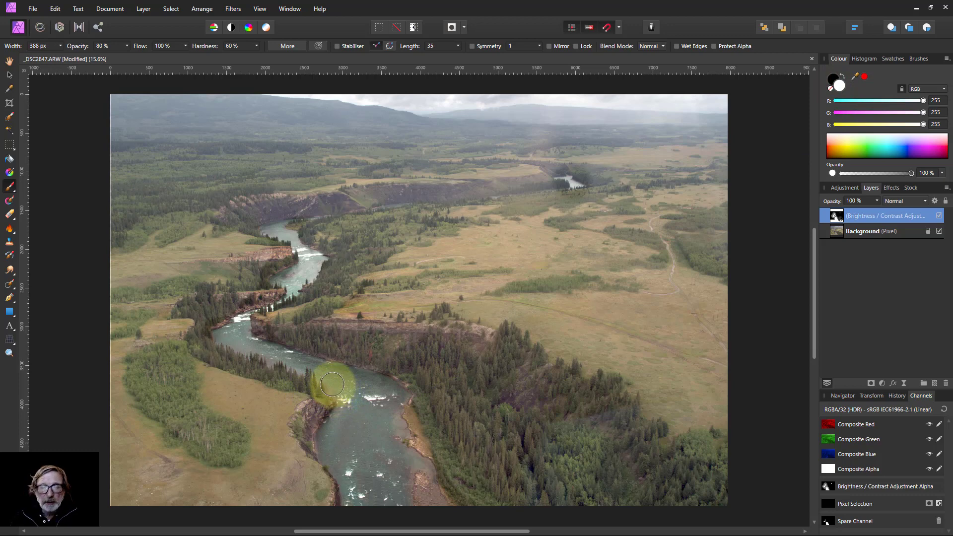
key("bracketleft")
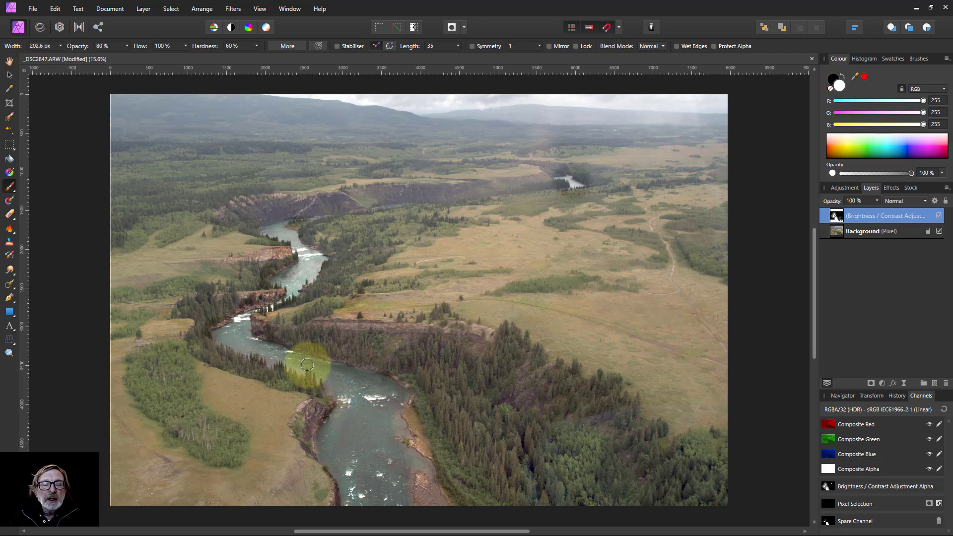
left_click(938, 216)
left_click(938, 216)
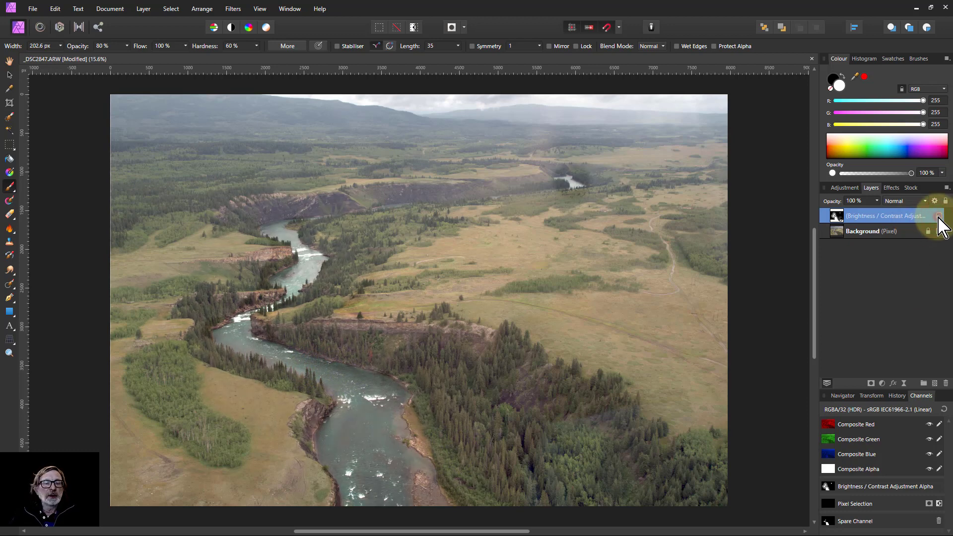
left_click(939, 217)
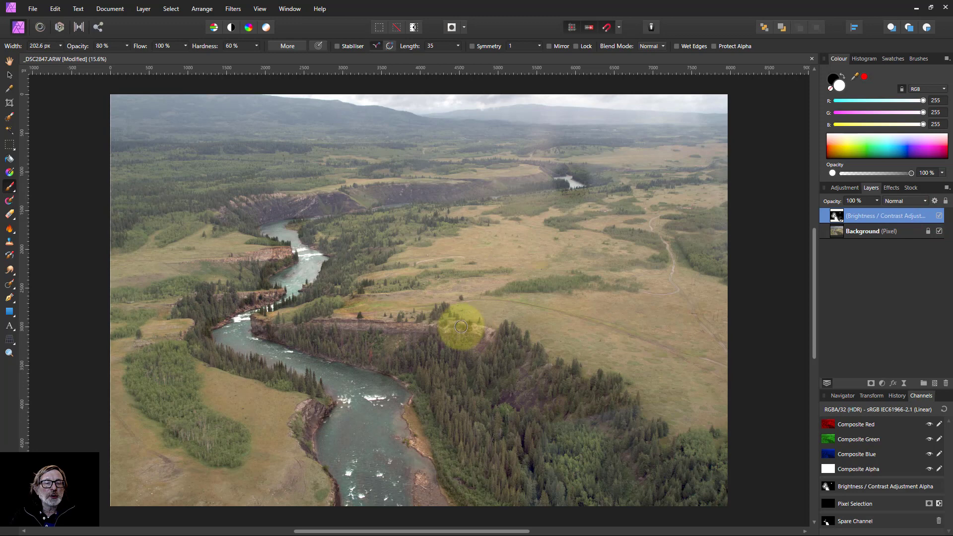
left_click(836, 78)
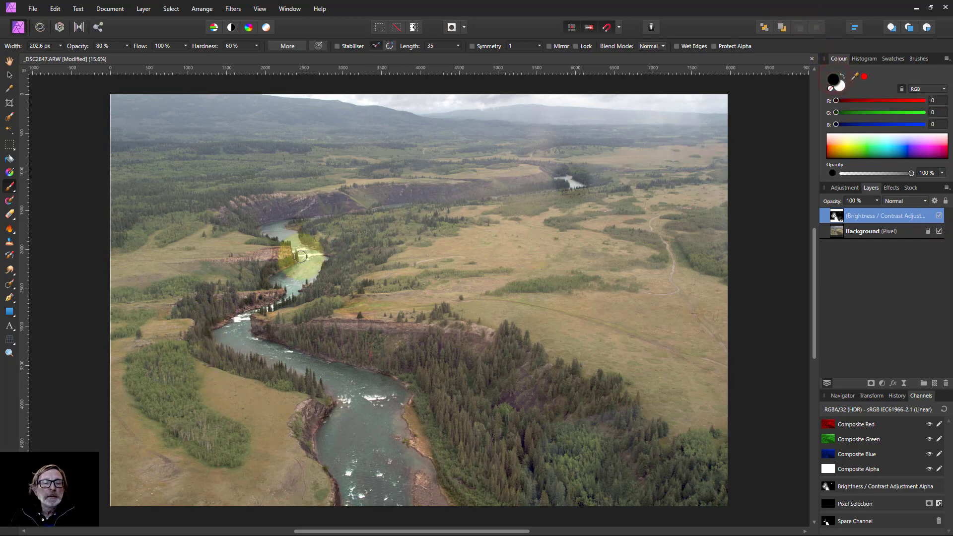
mouse_move(222, 314)
left_mouse_down()
mouse_move(203, 336)
mouse_move(233, 277)
mouse_move(286, 257)
mouse_move(259, 276)
mouse_move(252, 300)
mouse_move(202, 304)
left_mouse_up()
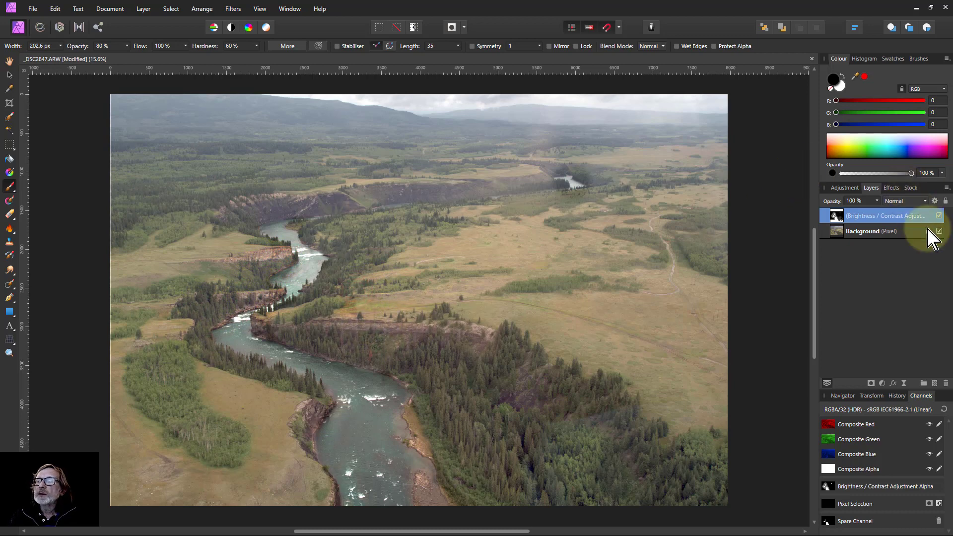
View the mask alone, dab black over its stray white spots, then reselect the Brightness/Contrast layer.
left_click(838, 217, "alt")
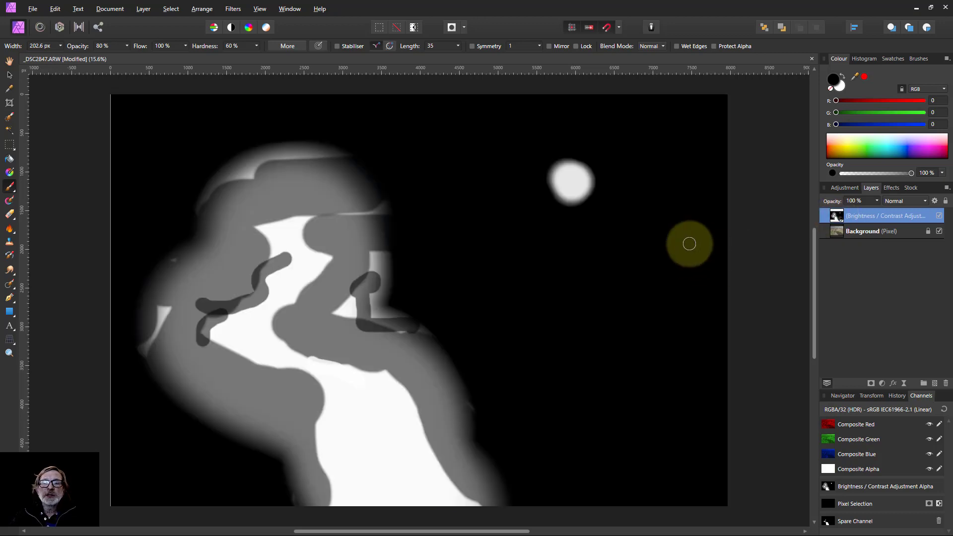
left_click(298, 247)
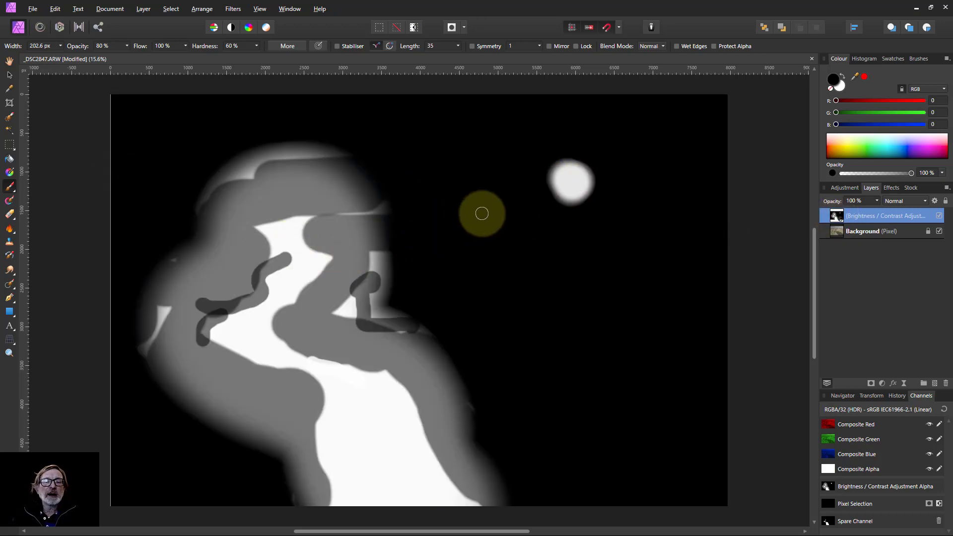
left_click(564, 187)
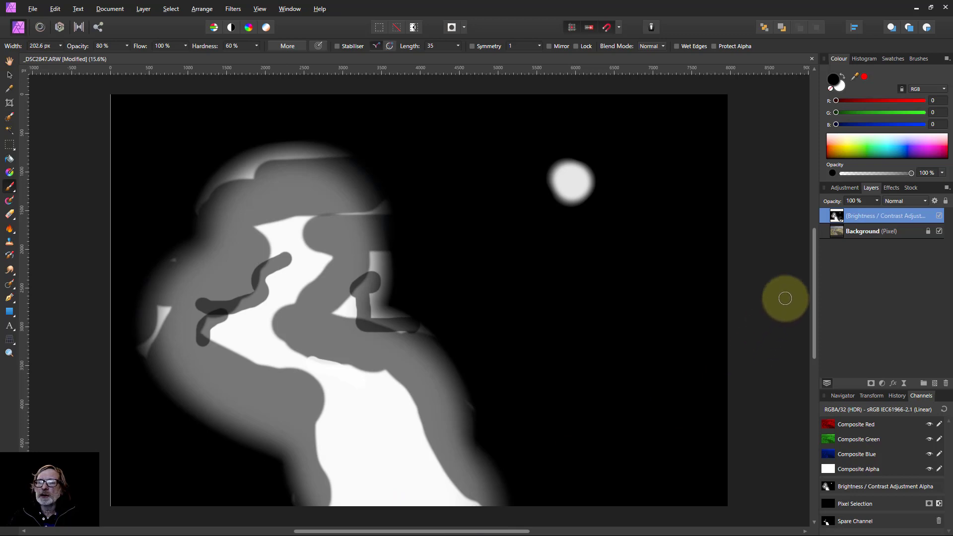
left_click(838, 234)
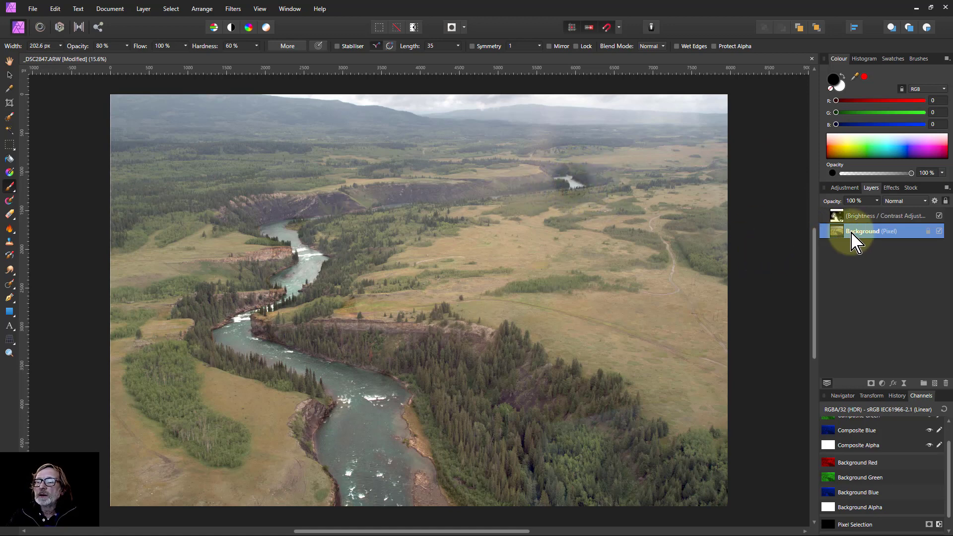
left_click(838, 215)
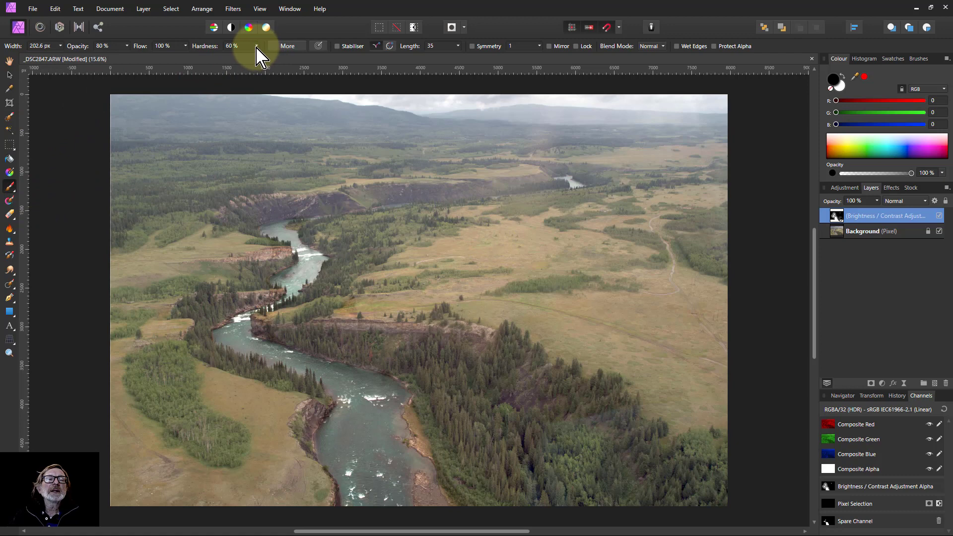
Set brush hardness to 0 %, lower the opacity, and switch the painting colour to white.
left_click_drag(256, 46, 150, 78)
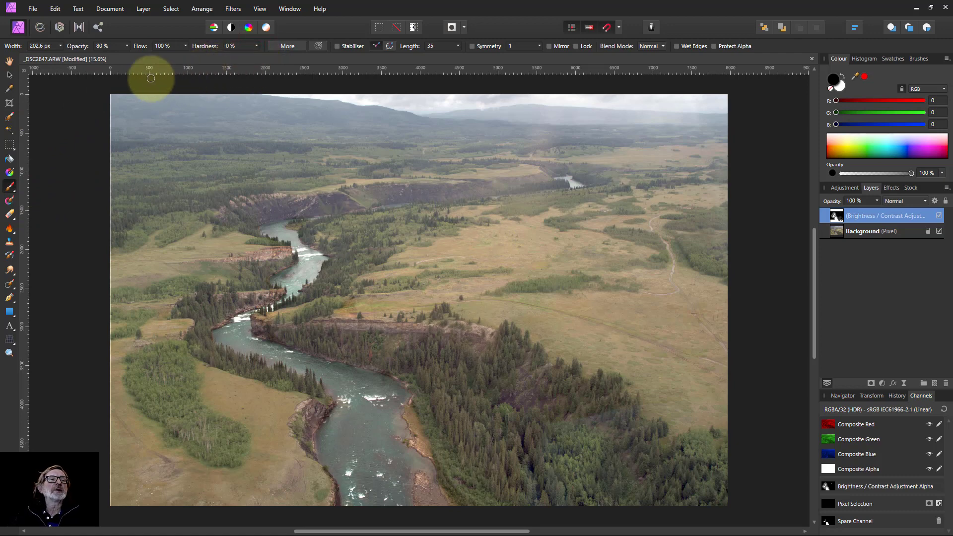
left_click_drag(127, 46, 98, 70)
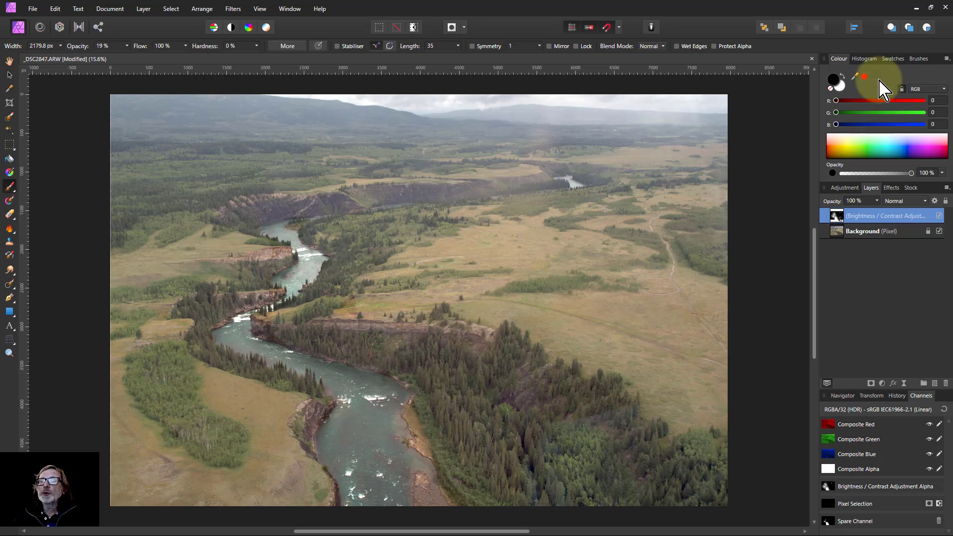
left_click(842, 75)
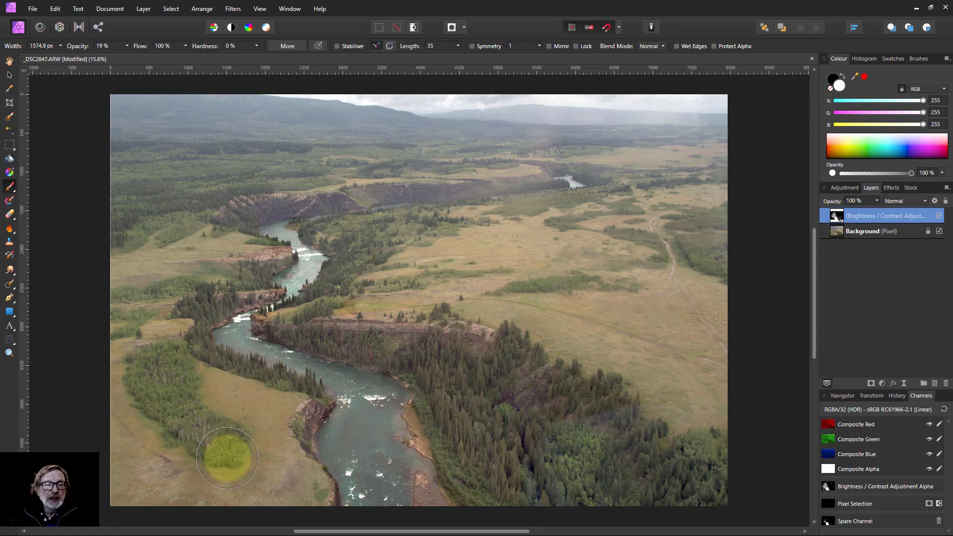
Faintly paint the adjustment over the left and lower-right tree patches.
mouse_move(226, 442)
left_mouse_down()
mouse_move(184, 413)
mouse_move(173, 367)
mouse_move(163, 384)
mouse_move(223, 447)
mouse_move(152, 373)
mouse_move(189, 402)
left_mouse_up()
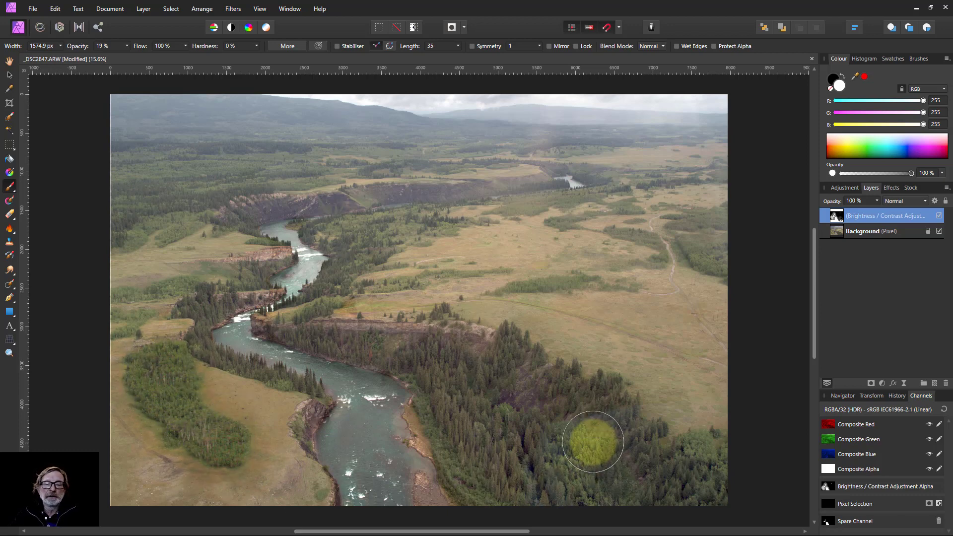
mouse_move(579, 492)
left_mouse_down()
mouse_move(485, 425)
mouse_move(498, 436)
mouse_move(492, 440)
mouse_move(445, 377)
mouse_move(546, 489)
mouse_move(454, 383)
mouse_move(522, 386)
mouse_move(702, 476)
mouse_move(541, 359)
left_mouse_up()
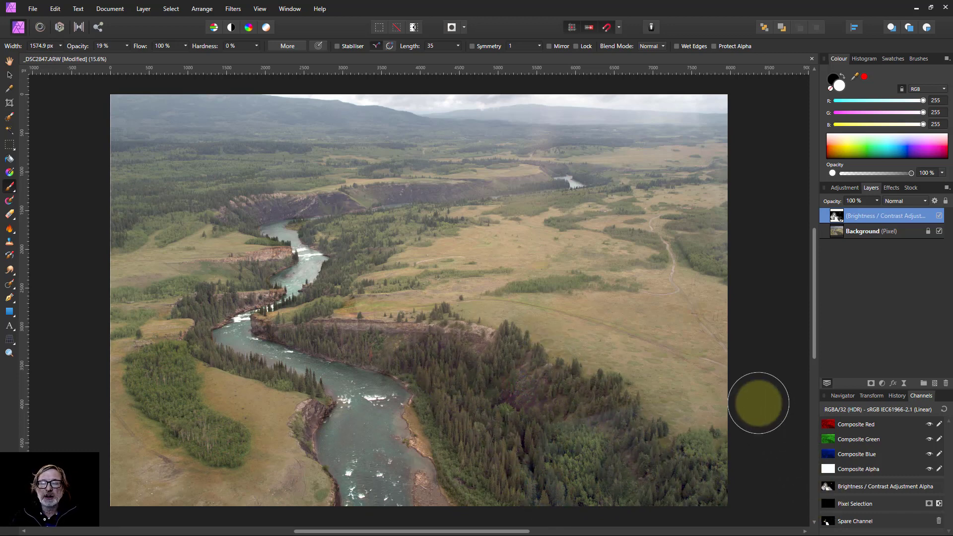
mouse_move(716, 380)
left_mouse_down()
mouse_move(695, 381)
mouse_move(622, 340)
left_mouse_up()
left_click_drag(713, 318, 583, 328)
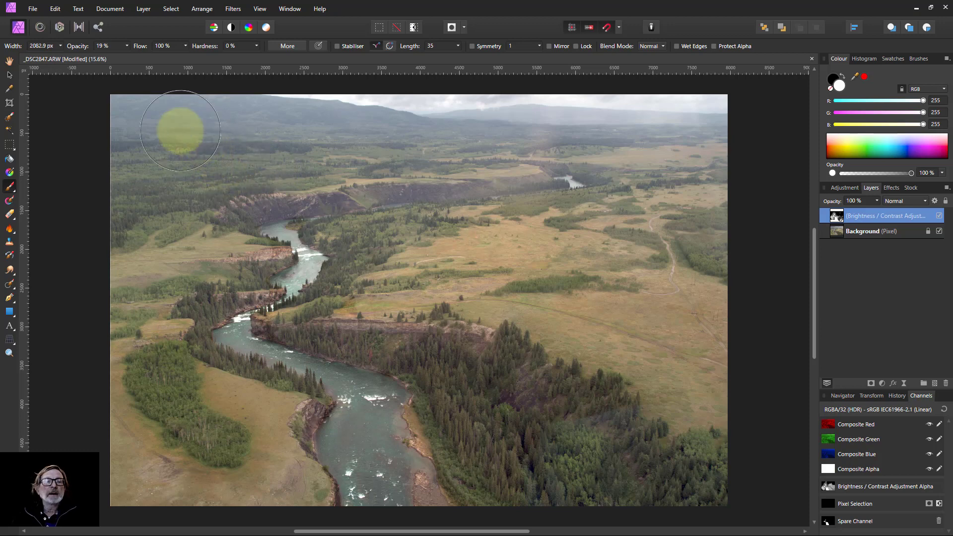
key("bracketright")
key("bracketright")
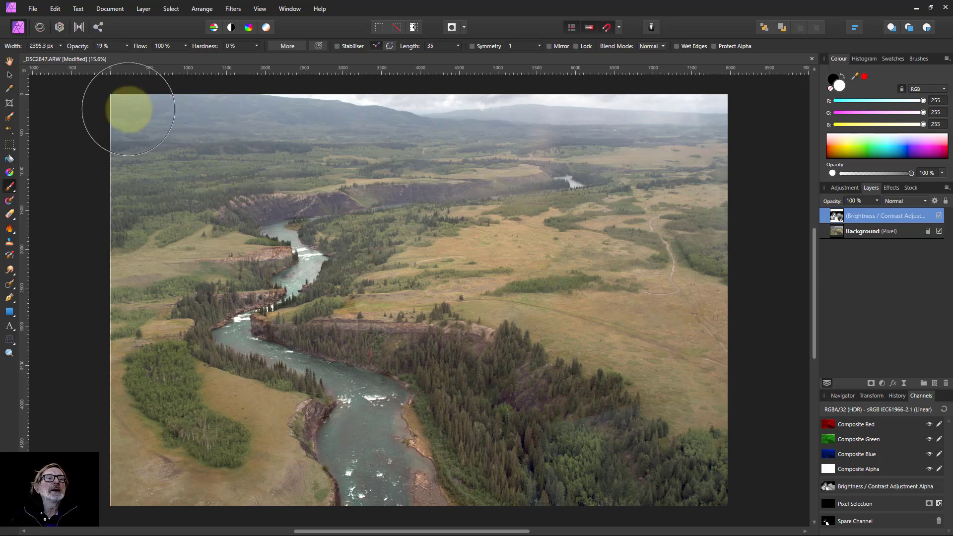
Raise the brush opacity for the upper-left forest, then bring it down to 25 %.
left_click(128, 46)
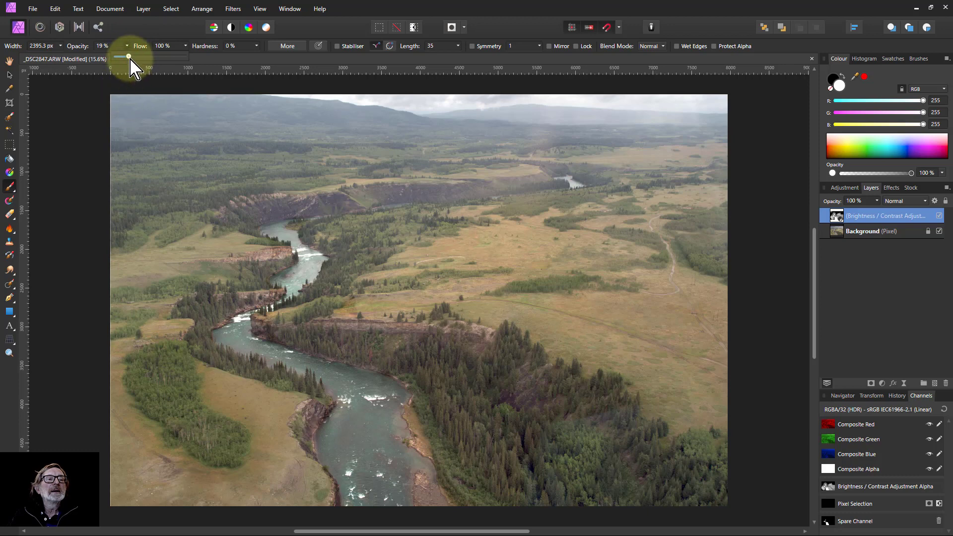
left_click_drag(130, 59, 151, 59)
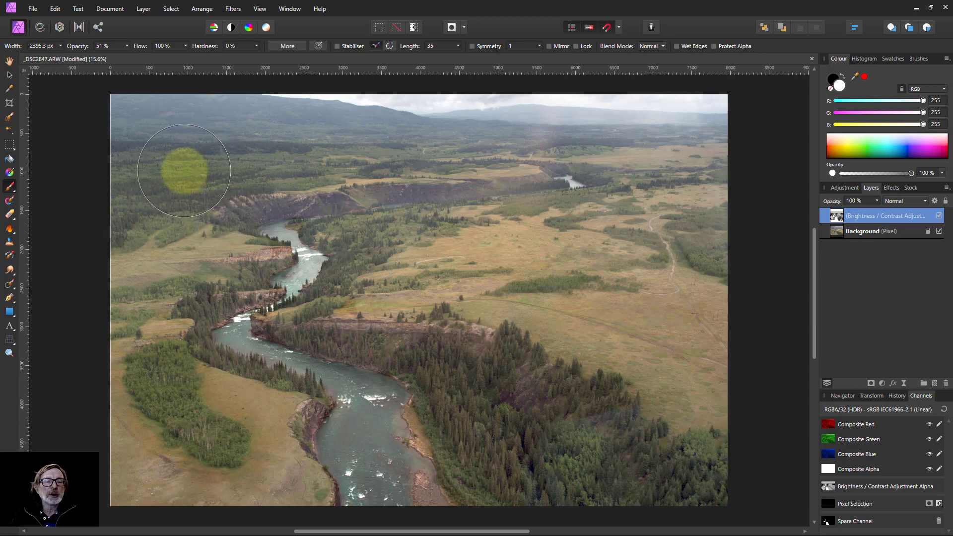
left_click(126, 46)
mouse_move(126, 51)
left_mouse_down()
mouse_move(102, 58)
mouse_move(111, 57)
left_mouse_up()
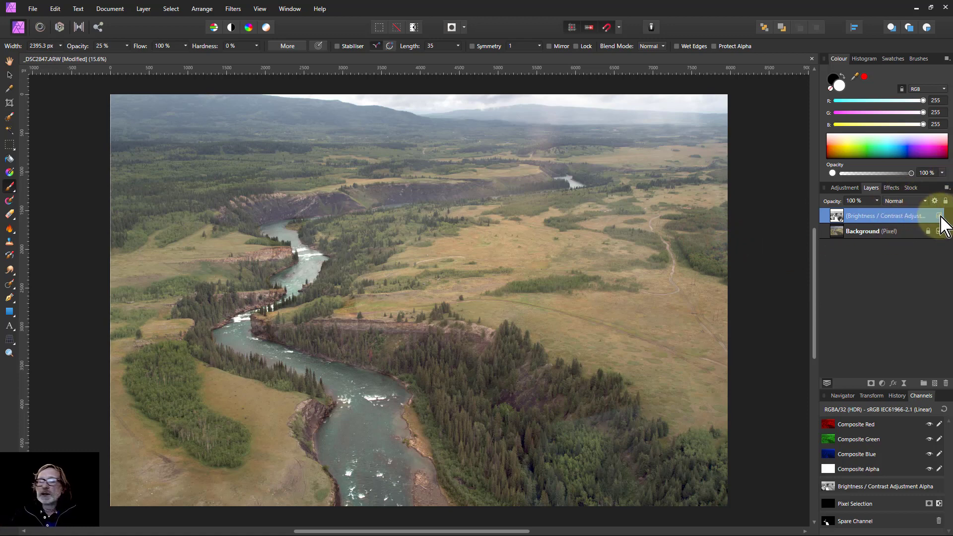
left_click(940, 216)
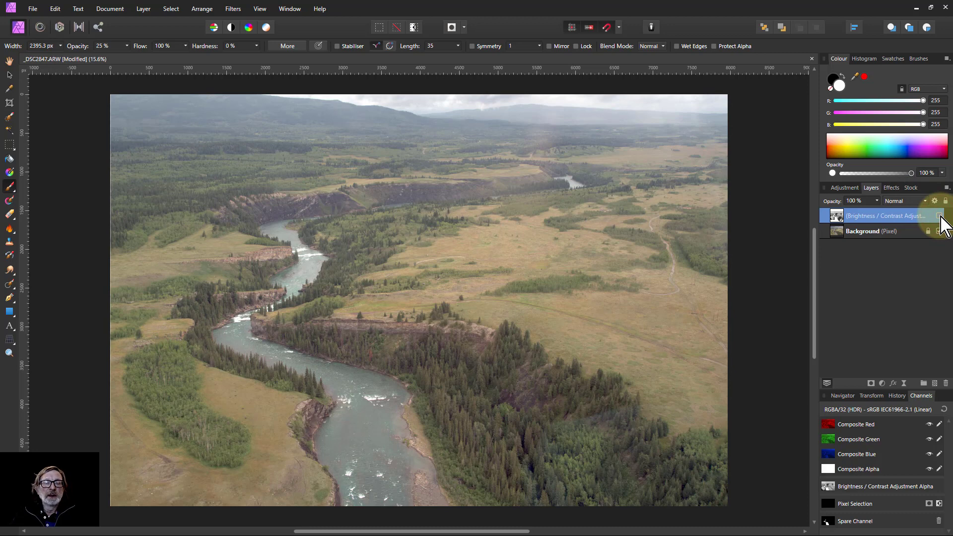
left_click(940, 217)
left_click(940, 216)
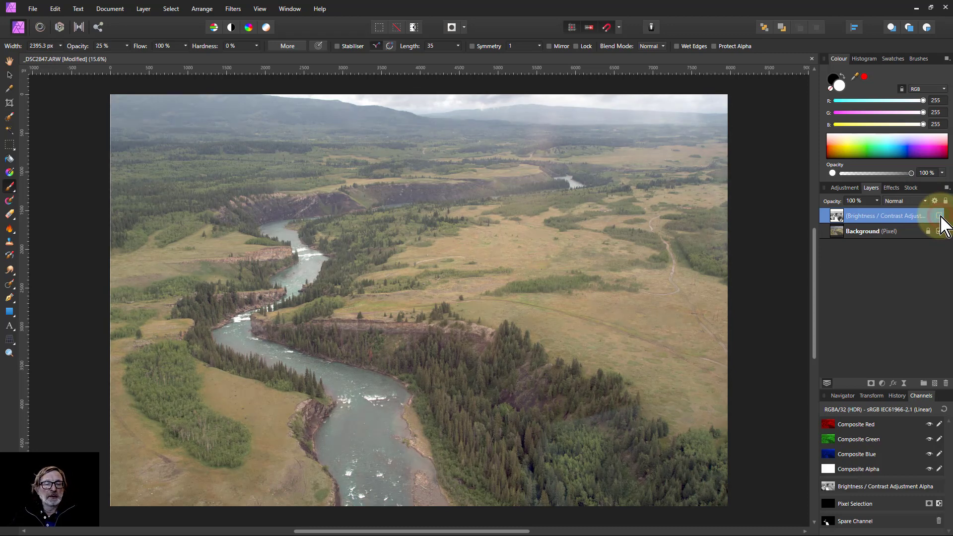
left_click(940, 217)
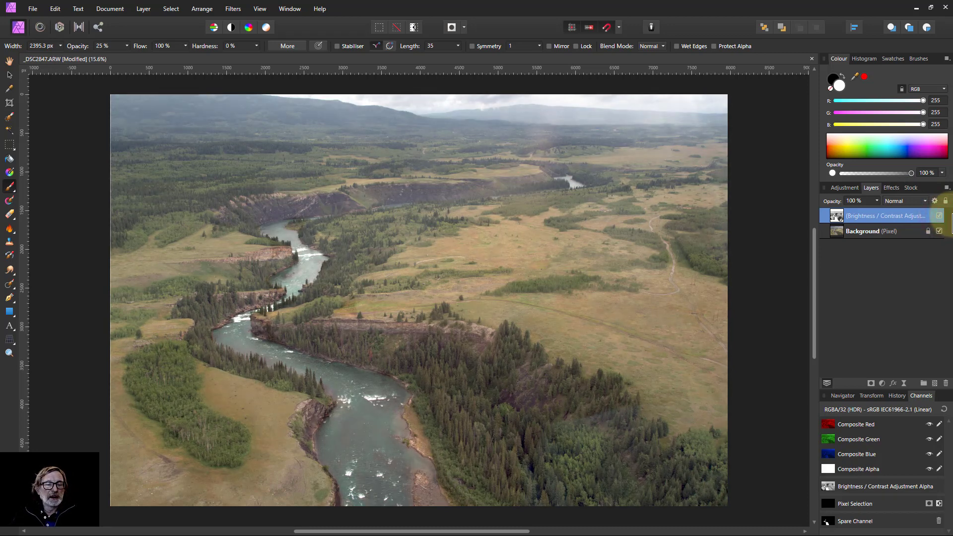